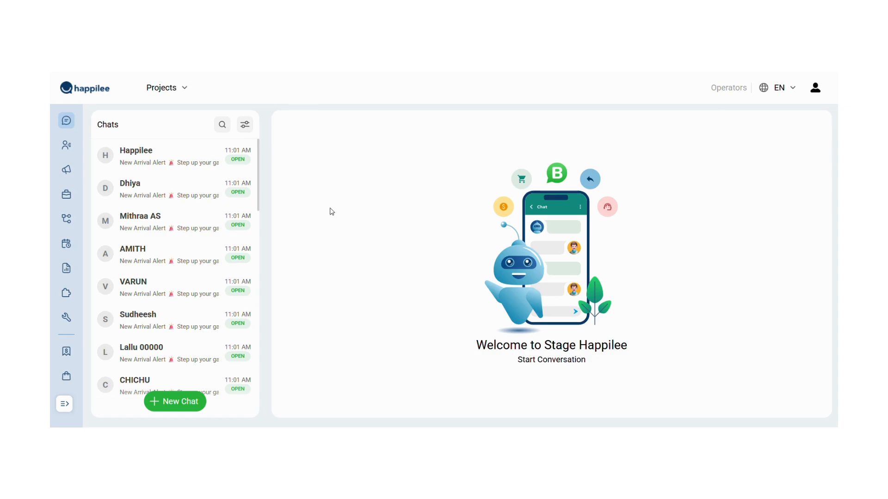
# Open the demo_flow chatbot from the project's chatbot list in the flow builder.
pyautogui.click(66, 222)
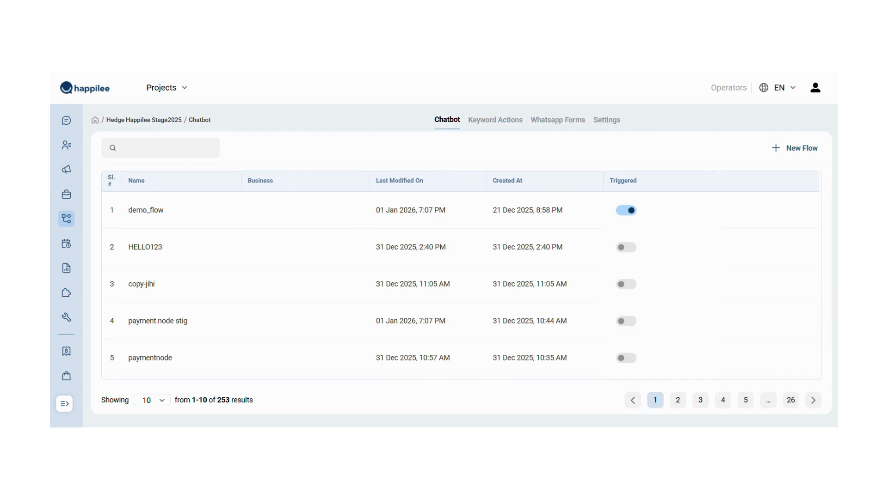
pyautogui.hotkey('ctrl', '-')
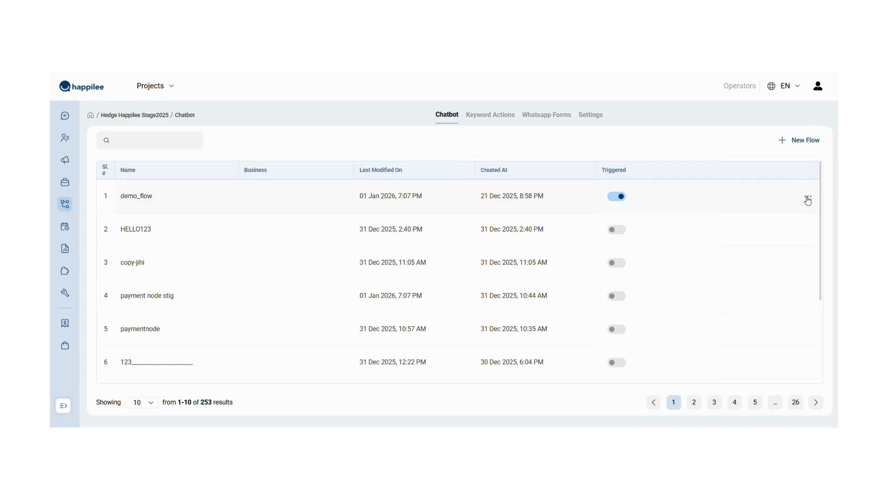
pyautogui.click(807, 200)
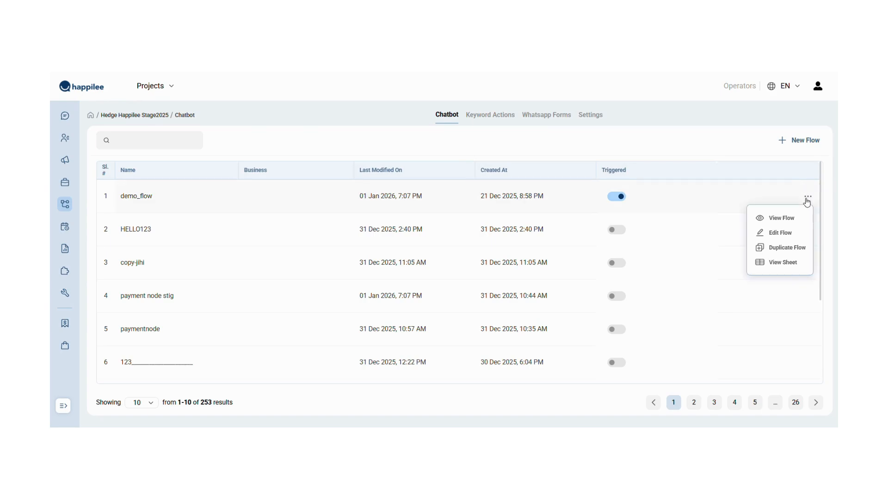
pyautogui.click(789, 224)
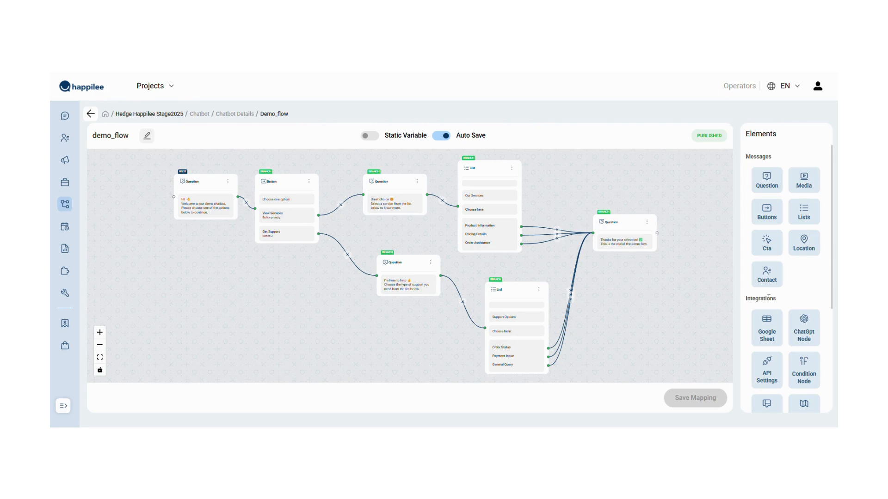
# Look through the message, integration and commerce elements available for building the flow.
pyautogui.scroll(-4, 770, 301)
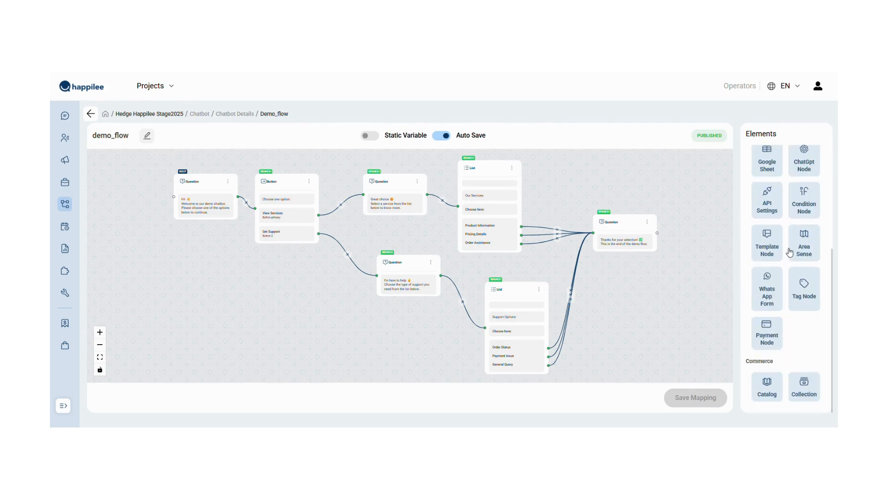
pyautogui.scroll(4, 789, 252)
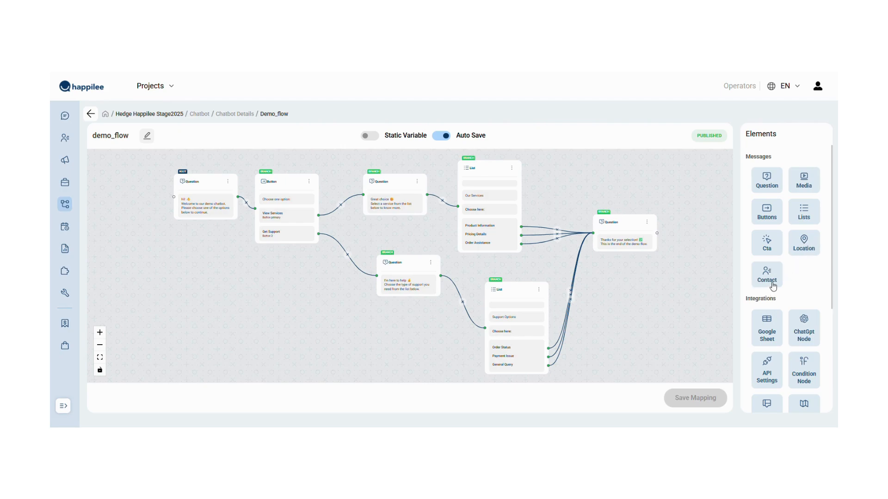
pyautogui.scroll(-2, 768, 284)
pyautogui.scroll(-1, 769, 285)
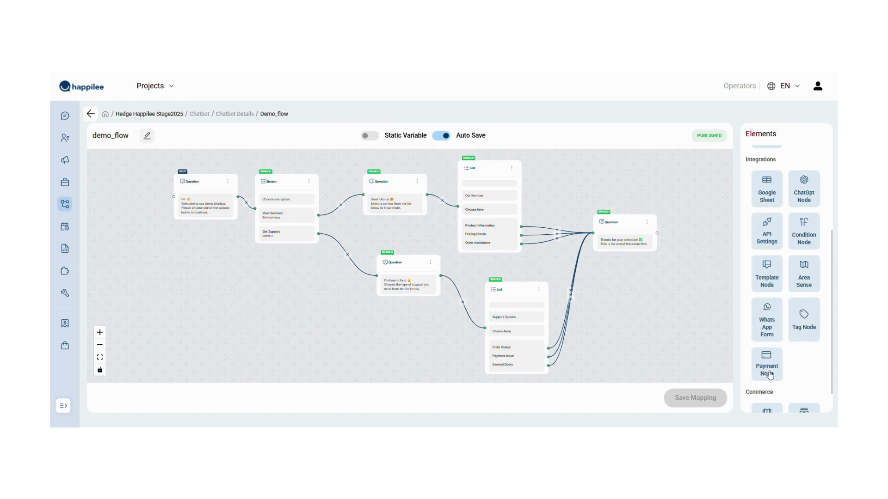
pyautogui.scroll(-1, 770, 375)
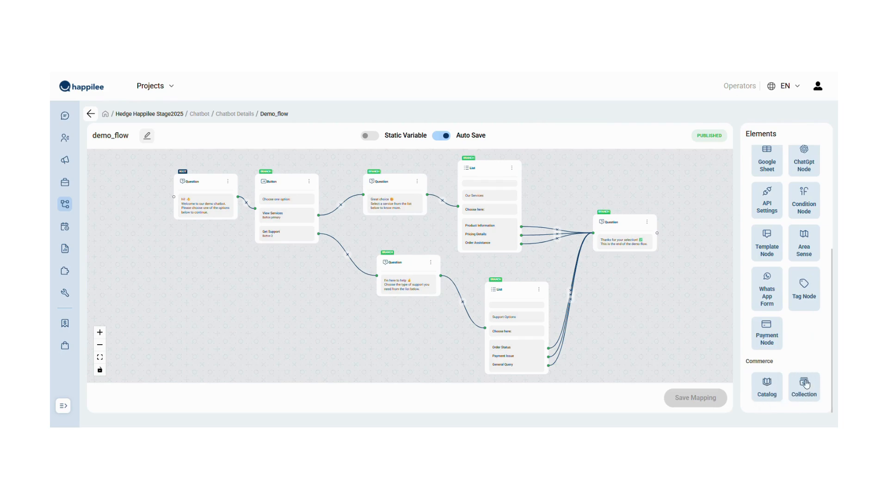
pyautogui.scroll(5, 801, 320)
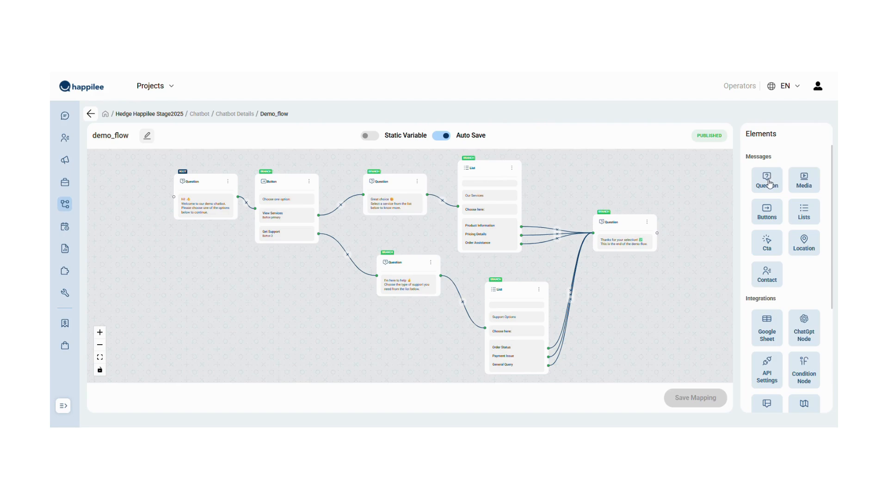
# Add a Question element below the closing thank-you question and delete it again.
pyautogui.moveTo(768, 184); pyautogui.dragTo(649, 255)
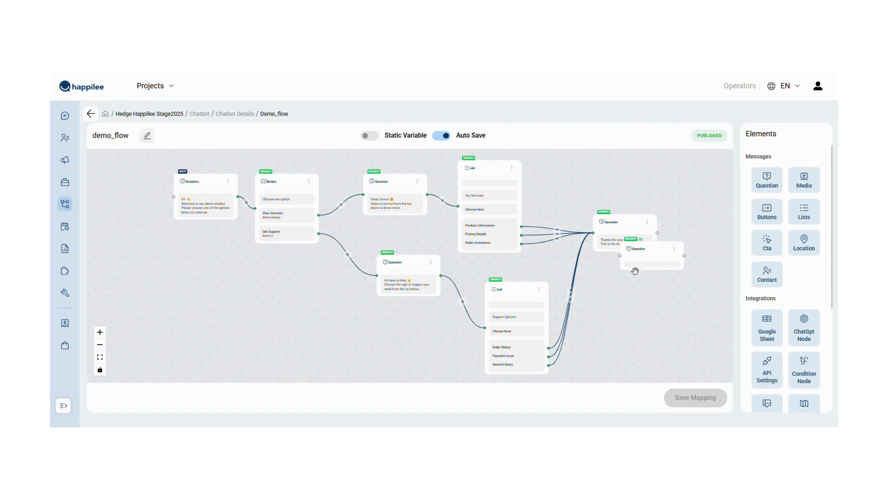
pyautogui.moveTo(648, 271); pyautogui.dragTo(673, 281)
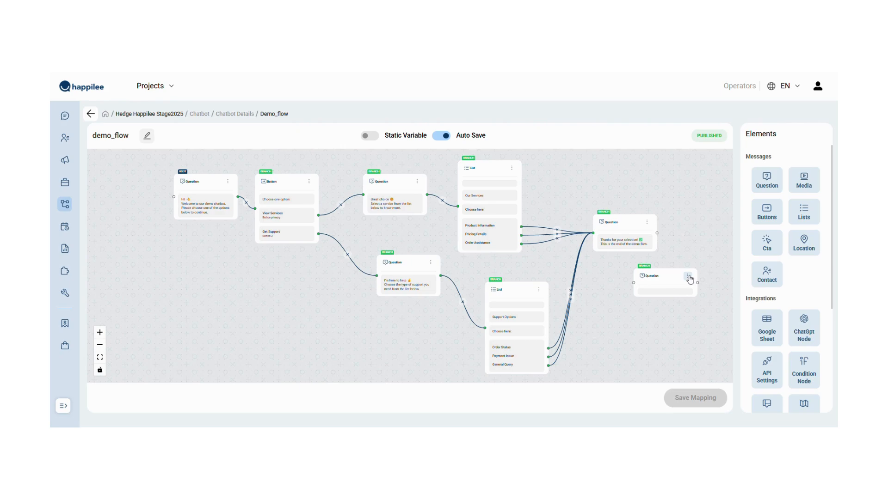
pyautogui.click(688, 277)
pyautogui.click(676, 307)
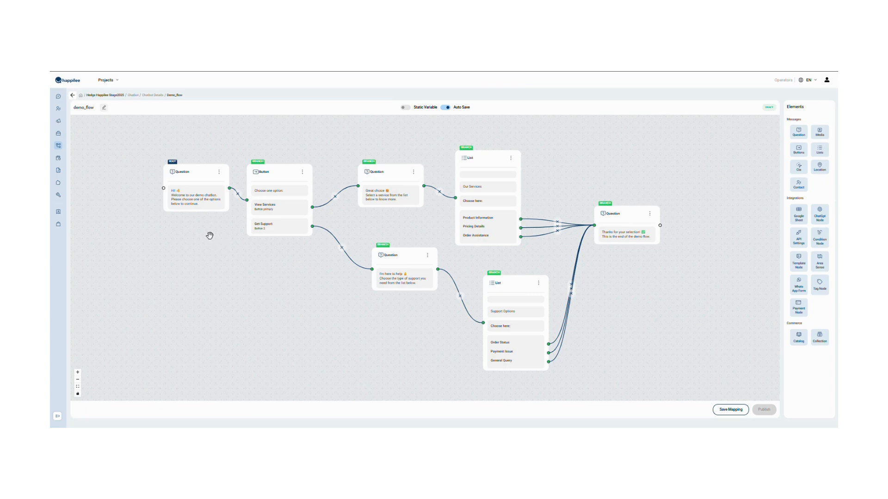
# Examine the flow's nodes and connections from the root question through the services and support branches to the closing question.
pyautogui.moveTo(210, 236); pyautogui.dragTo(262, 252)
pyautogui.scroll(2, 246, 199)
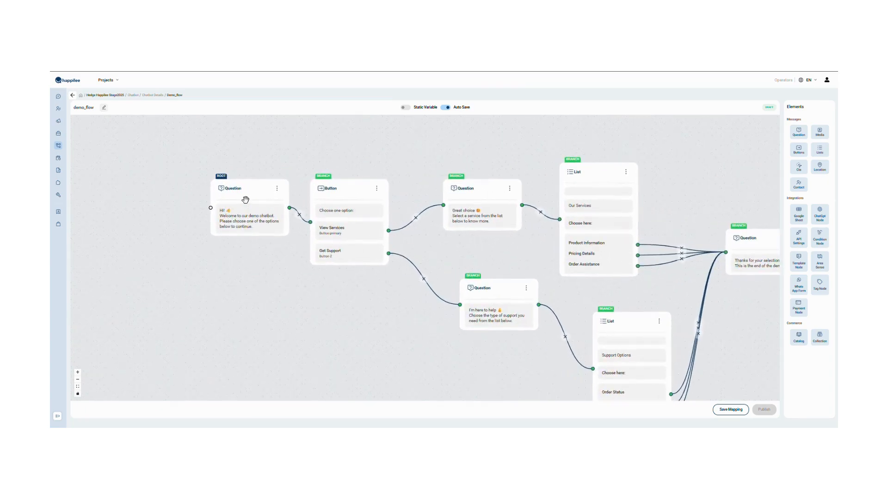
pyautogui.scroll(3, 245, 200)
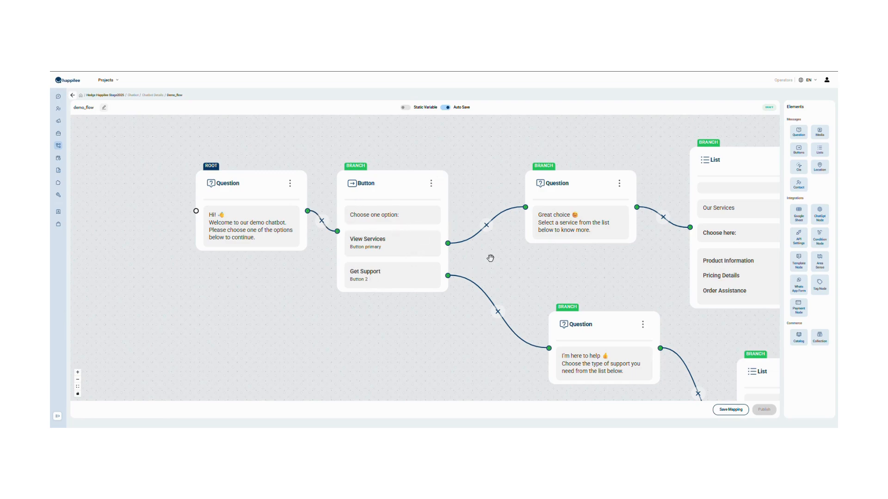
pyautogui.moveTo(491, 257); pyautogui.dragTo(398, 236)
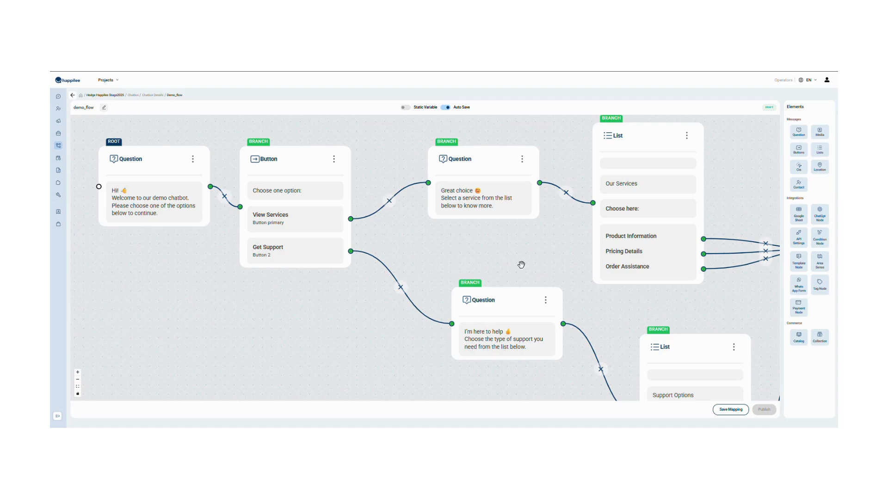
pyautogui.moveTo(527, 261); pyautogui.dragTo(355, 263)
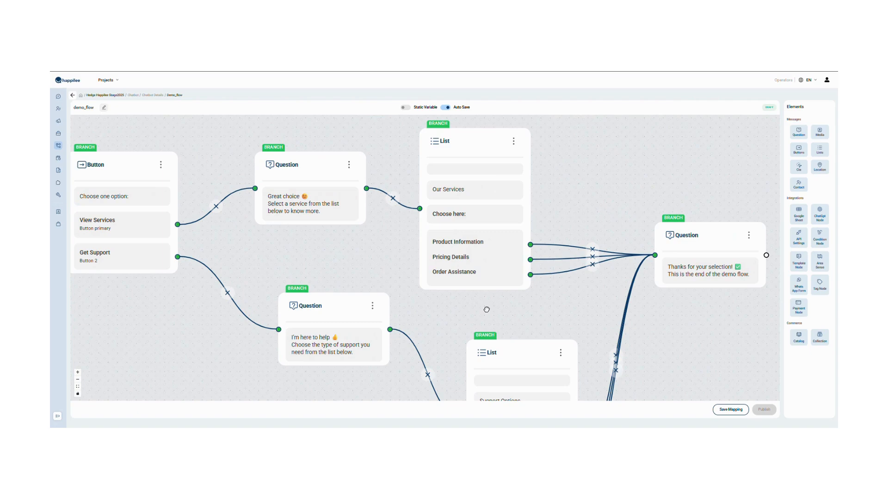
pyautogui.moveTo(485, 307); pyautogui.dragTo(456, 258)
pyautogui.scroll(-2, 456, 257)
pyautogui.scroll(-1, 455, 258)
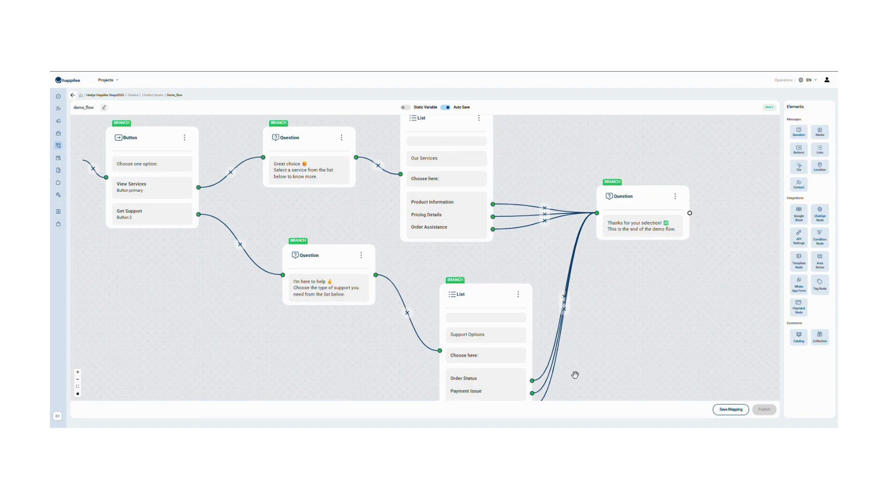
pyautogui.moveTo(584, 367); pyautogui.dragTo(570, 329)
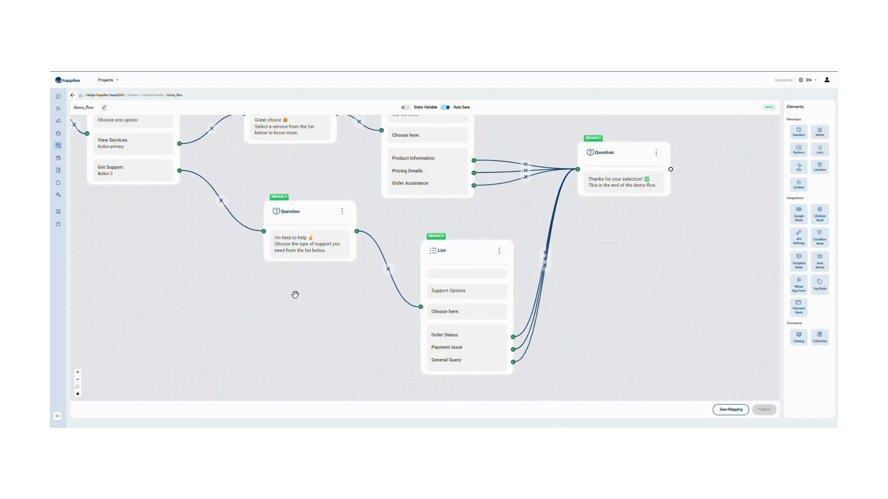
pyautogui.moveTo(287, 327); pyautogui.dragTo(483, 374)
pyautogui.moveTo(331, 308); pyautogui.dragTo(425, 348)
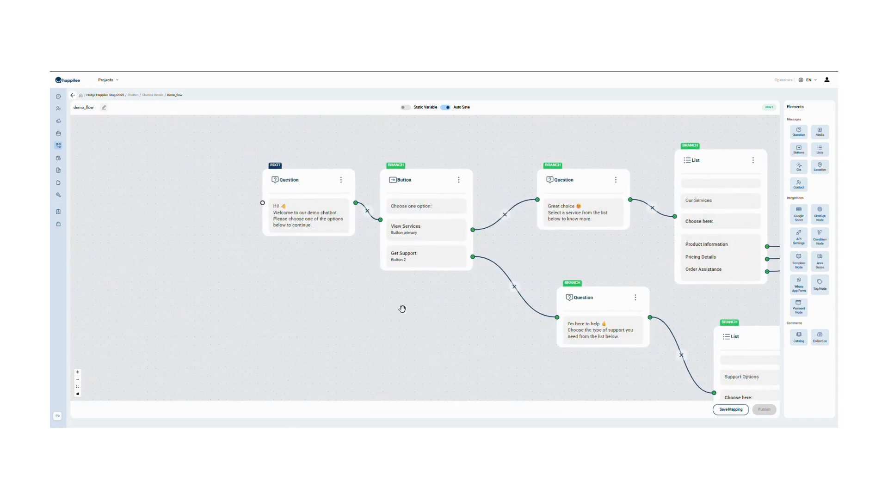
# Edit the root question so its second line reads "Welcome to our demo chatbot flow." and save the changes.
pyautogui.click(342, 182)
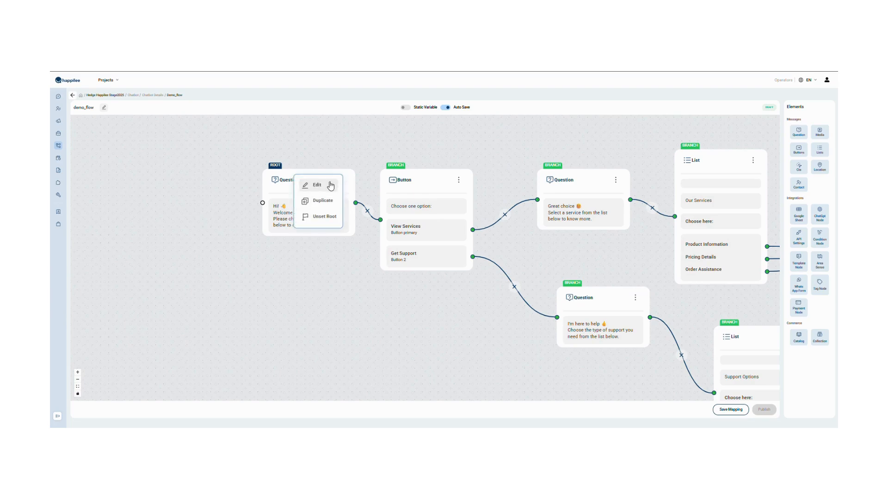
pyautogui.click(327, 185)
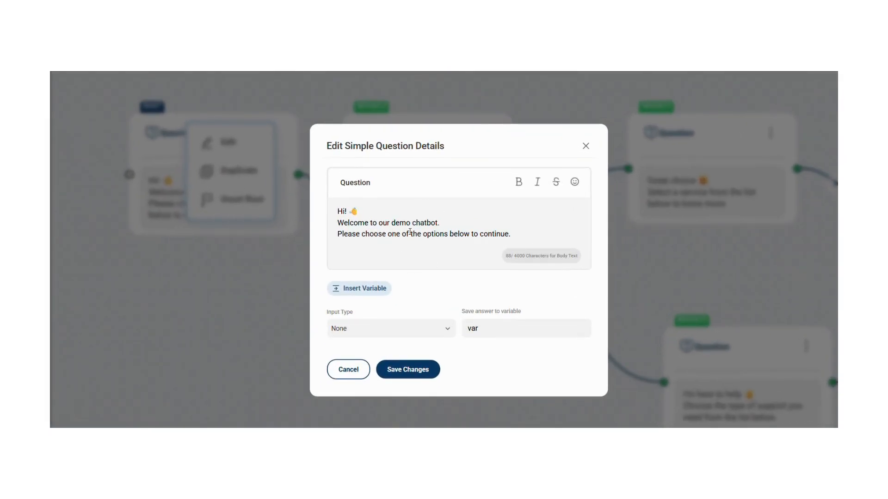
pyautogui.click(439, 224)
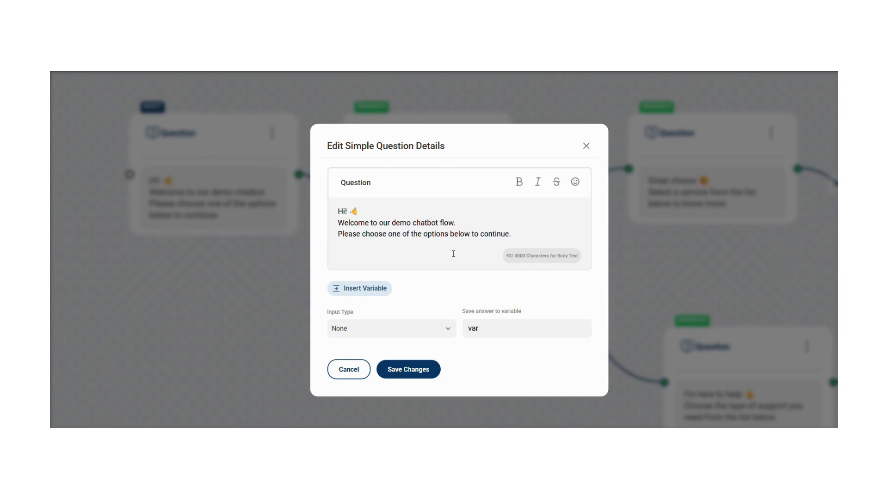
pyautogui.click(403, 371)
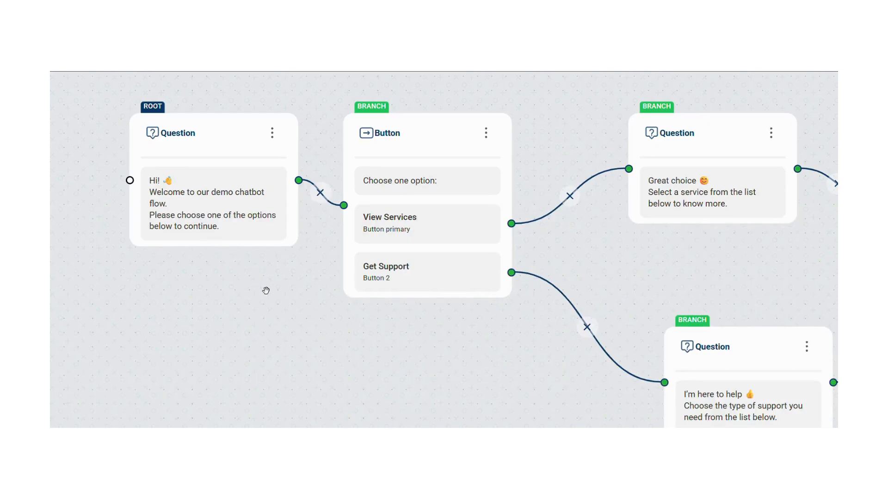
# Rename the flow as demo_flow_1.
pyautogui.scroll(-2, 269, 291)
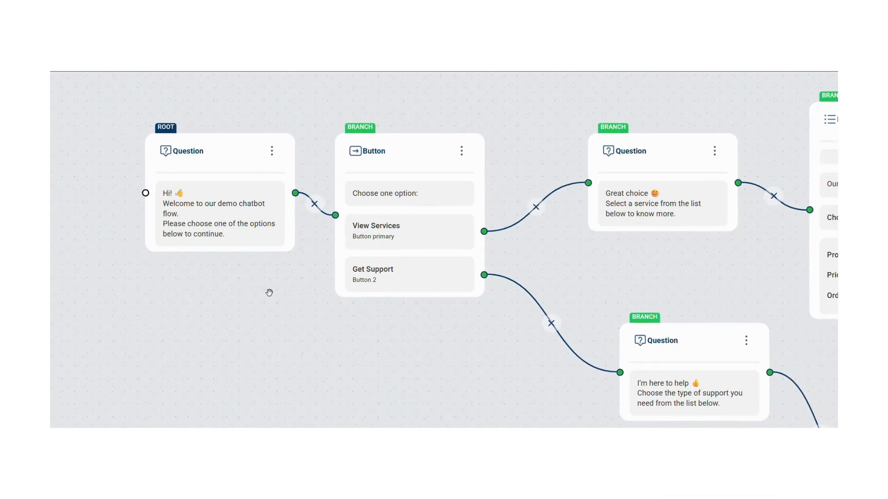
pyautogui.scroll(-4, 269, 292)
pyautogui.moveTo(269, 294); pyautogui.dragTo(352, 311)
pyautogui.scroll(-4, 398, 352)
pyautogui.scroll(-1, 397, 352)
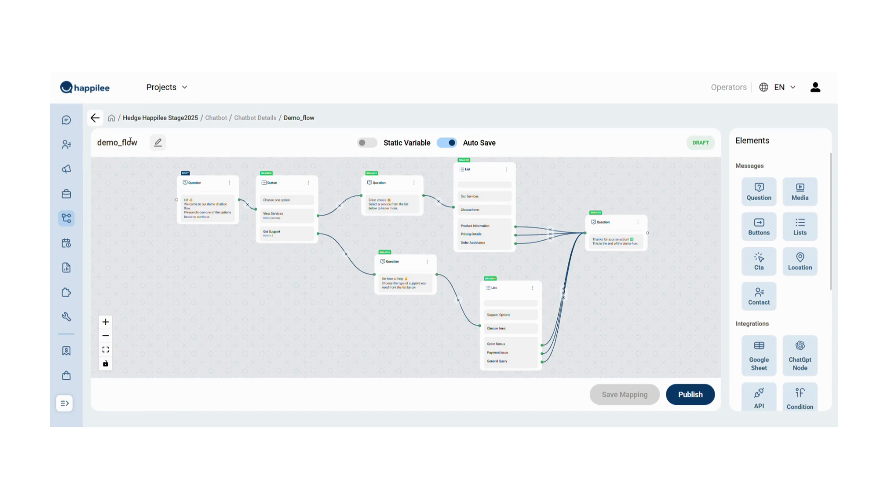
pyautogui.click(158, 145)
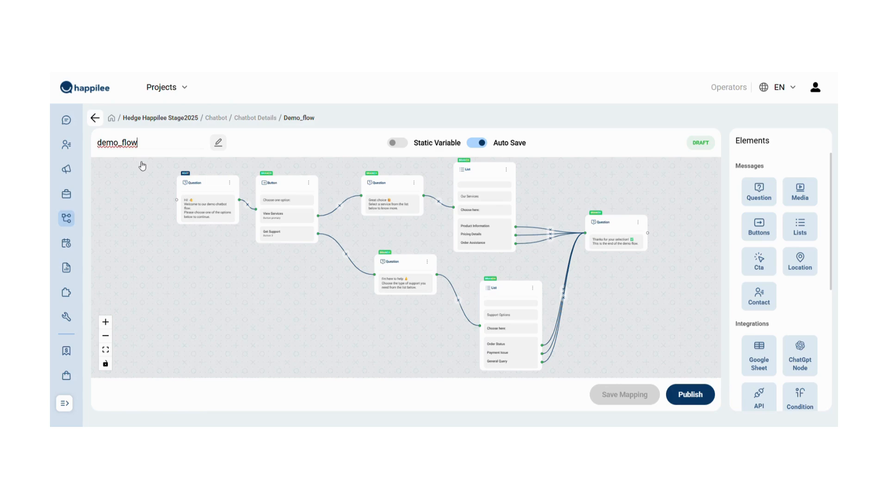
pyautogui.write('_1')
pyautogui.click(298, 143)
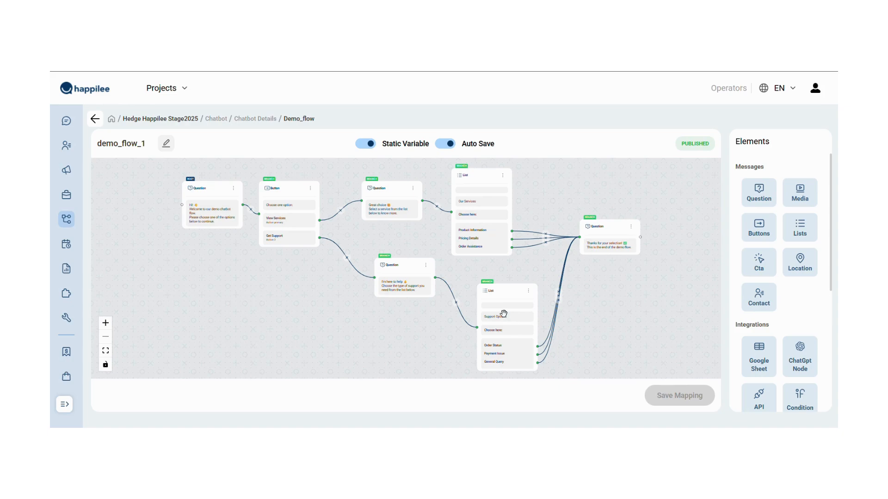
# Open the "Choose one option" button node for editing, review its main blocks and answer variable settings, and save it.
pyautogui.click(312, 191)
pyautogui.click(300, 191)
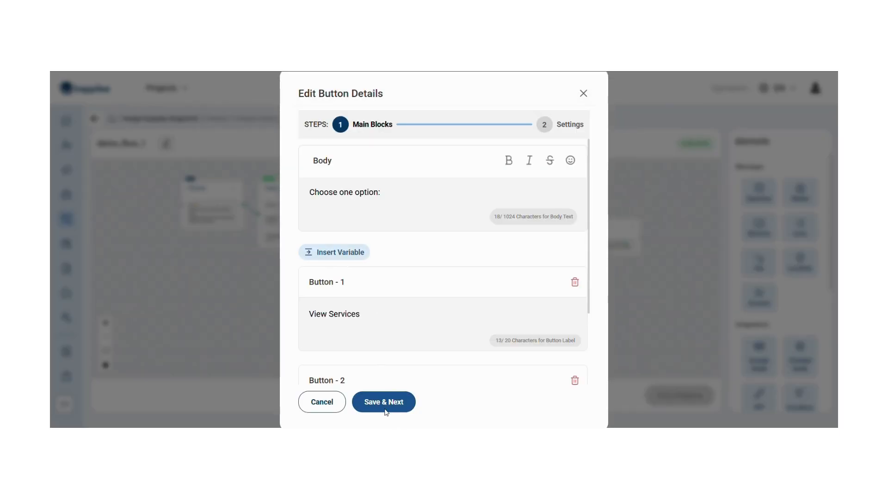
pyautogui.click(385, 411)
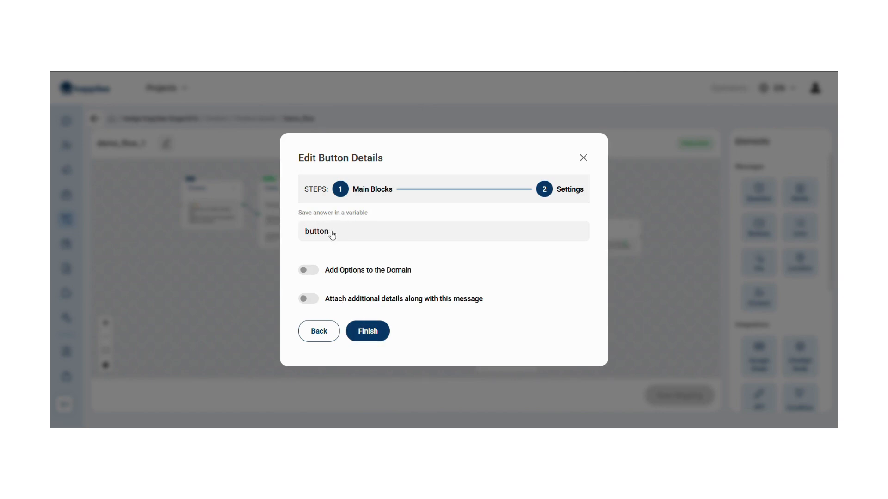
pyautogui.click(375, 328)
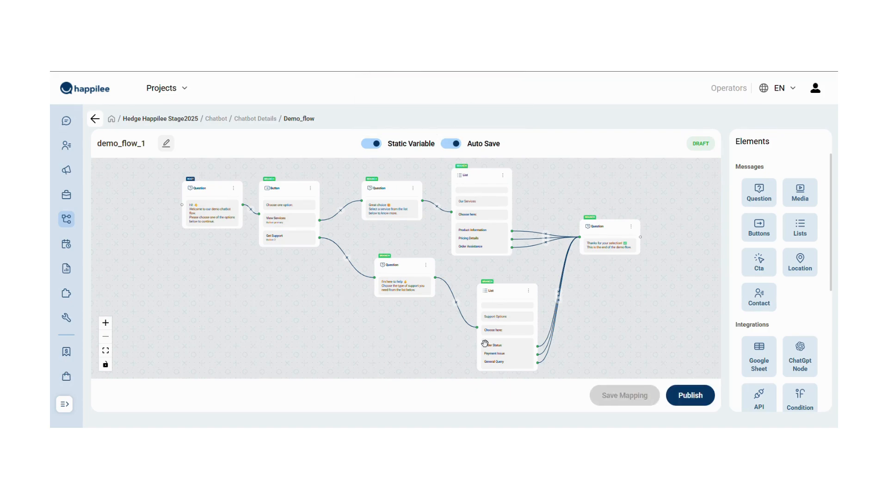
# Add a Google Sheet element below the closing thank-you question and connect that question's output to it.
pyautogui.click(761, 356)
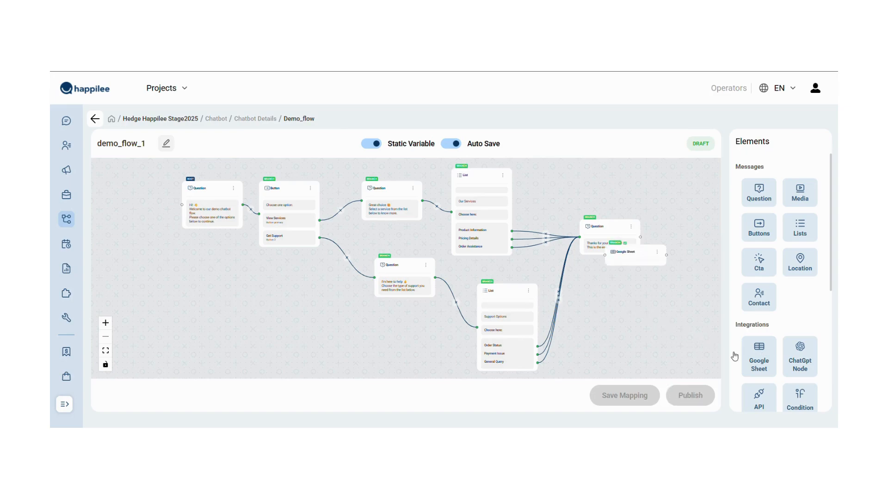
pyautogui.moveTo(652, 279); pyautogui.dragTo(653, 276)
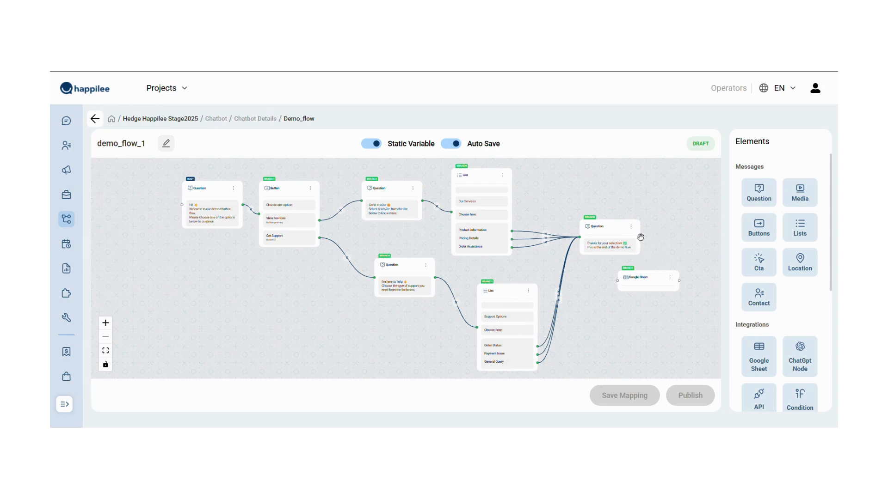
pyautogui.moveTo(642, 237); pyautogui.dragTo(618, 280)
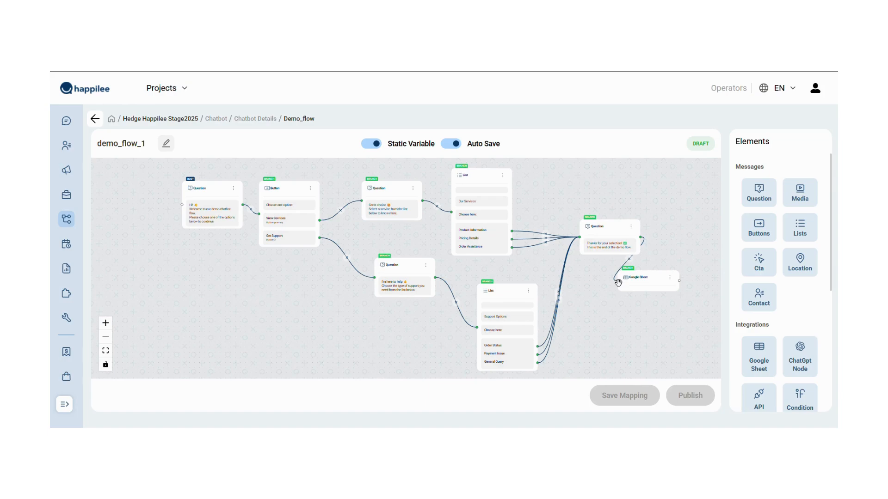
# Open the Google Sheet element for editing and select the second-to-last connected Google account as its e-mail.
pyautogui.click(670, 279)
pyautogui.click(664, 281)
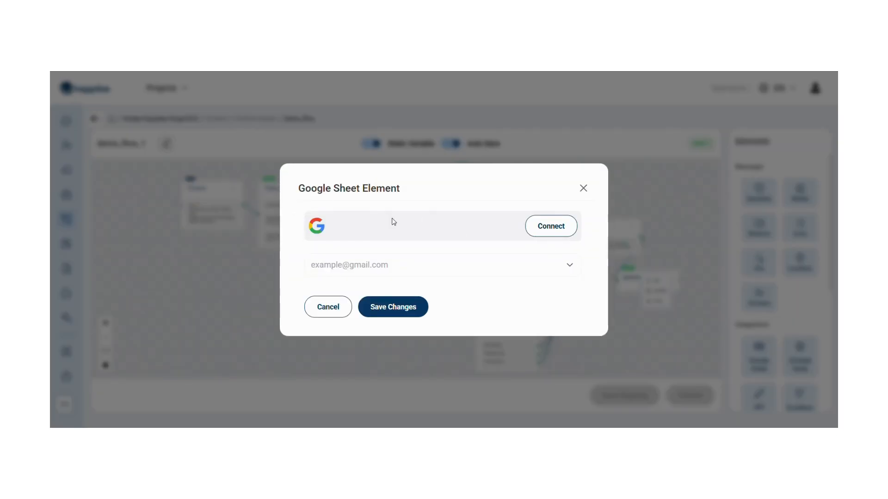
pyautogui.click(414, 263)
pyautogui.scroll(-4, 444, 285)
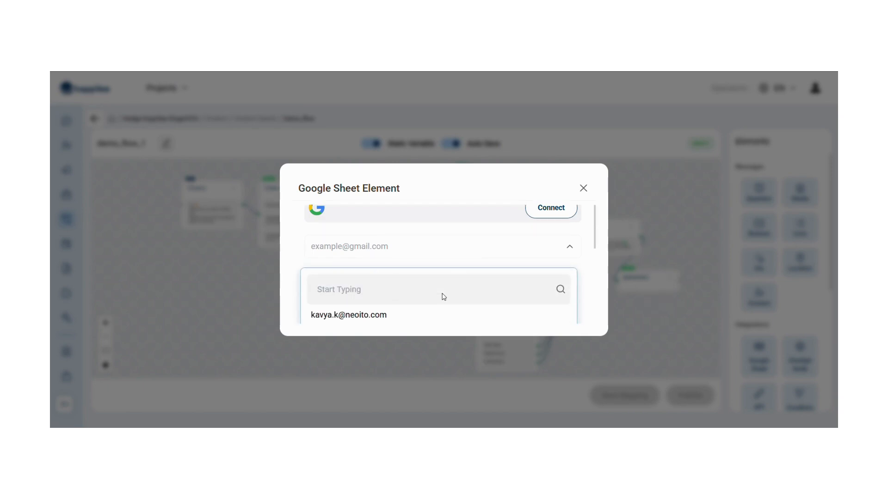
pyautogui.scroll(-1, 386, 311)
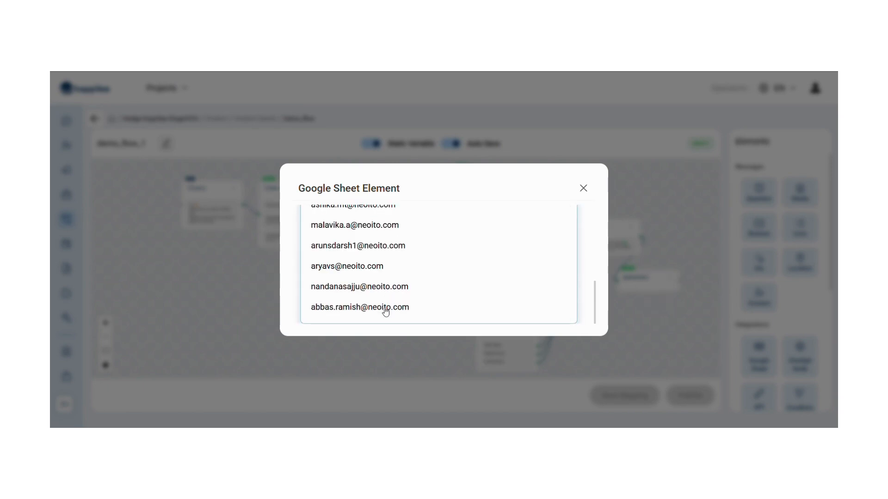
pyautogui.click(391, 286)
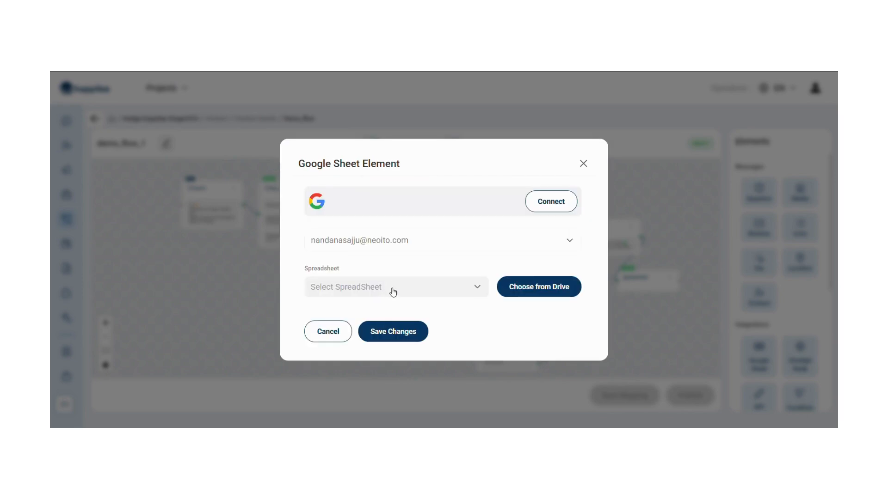
# Set the Google Sheet element to use Sheet1 of the demo_flow spreadsheet with the Insert a row operation.
pyautogui.click(407, 290)
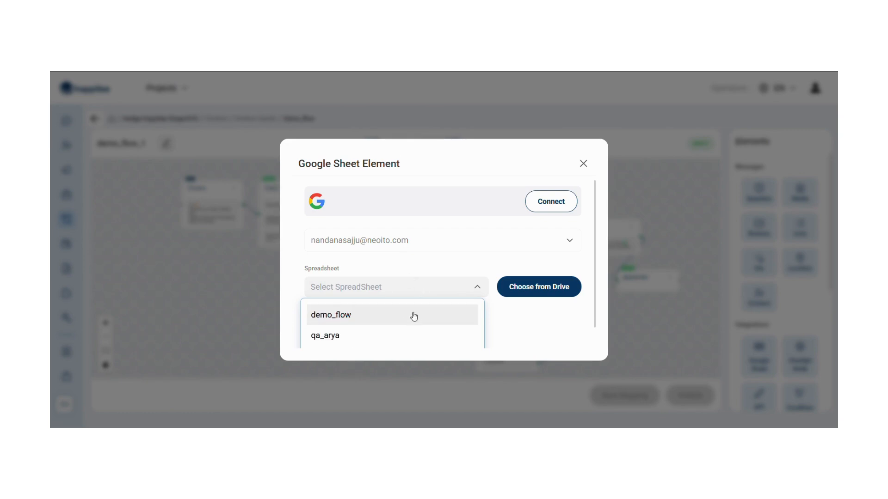
pyautogui.click(410, 312)
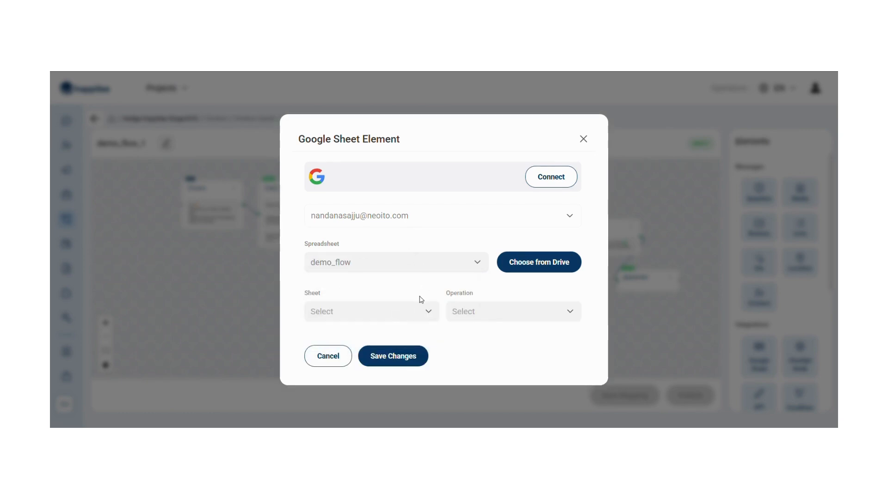
pyautogui.click(414, 311)
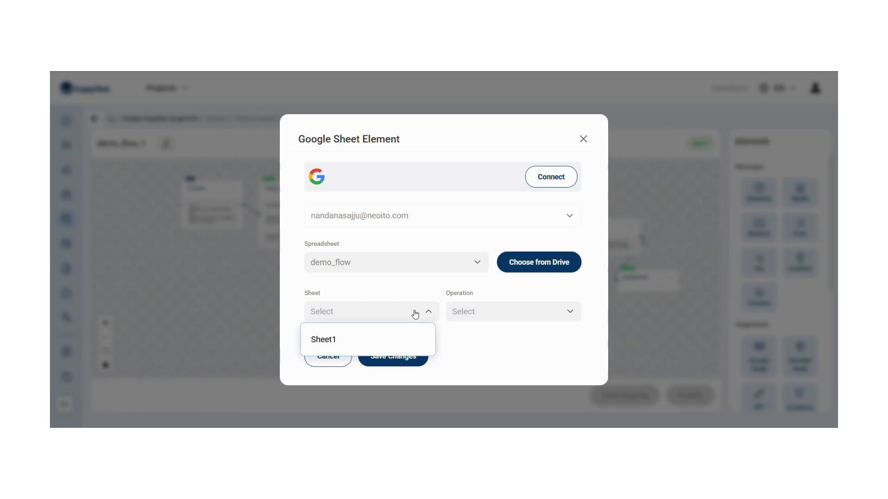
pyautogui.click(371, 342)
pyautogui.click(506, 280)
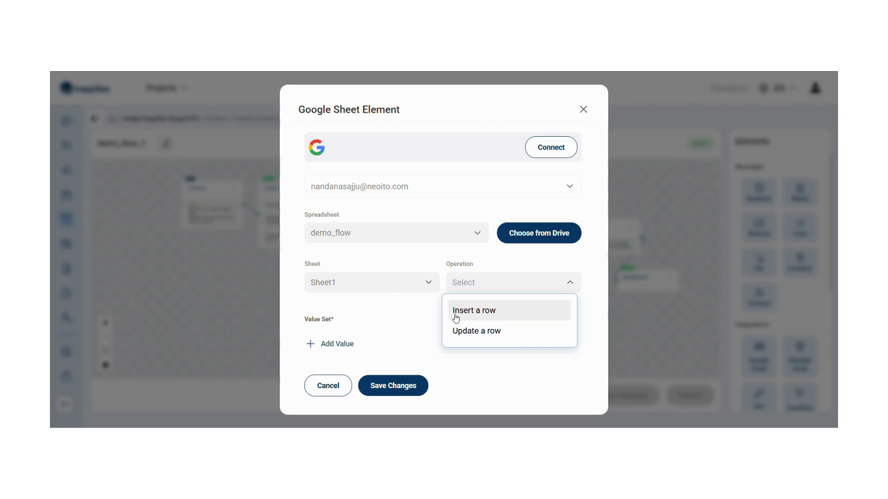
pyautogui.click(499, 316)
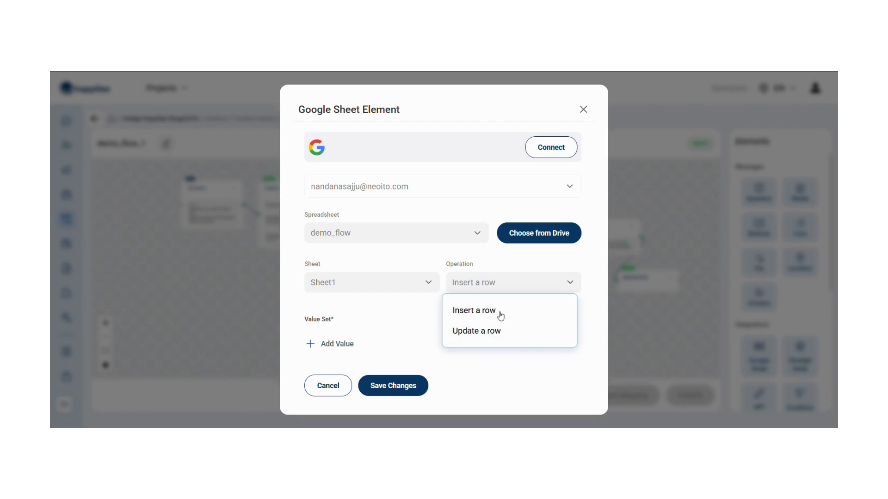
# Add a value to the value set that maps the Name column to the name variable.
pyautogui.click(341, 344)
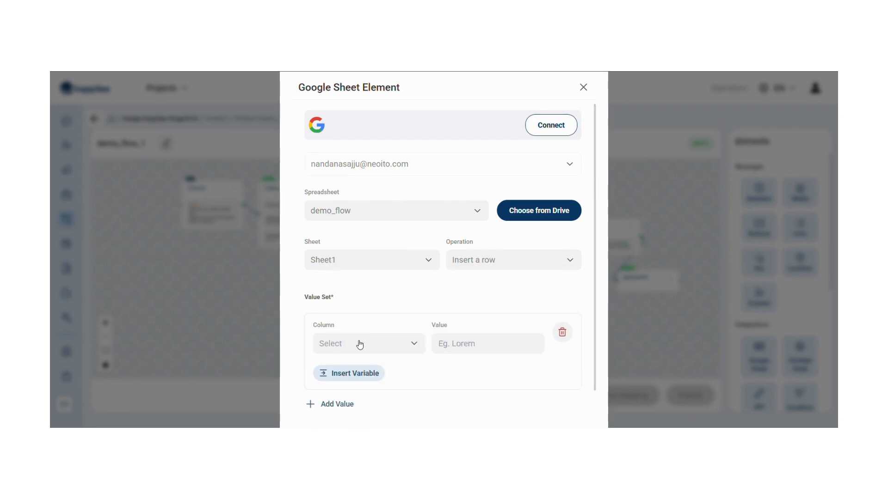
pyautogui.scroll(-1, 360, 344)
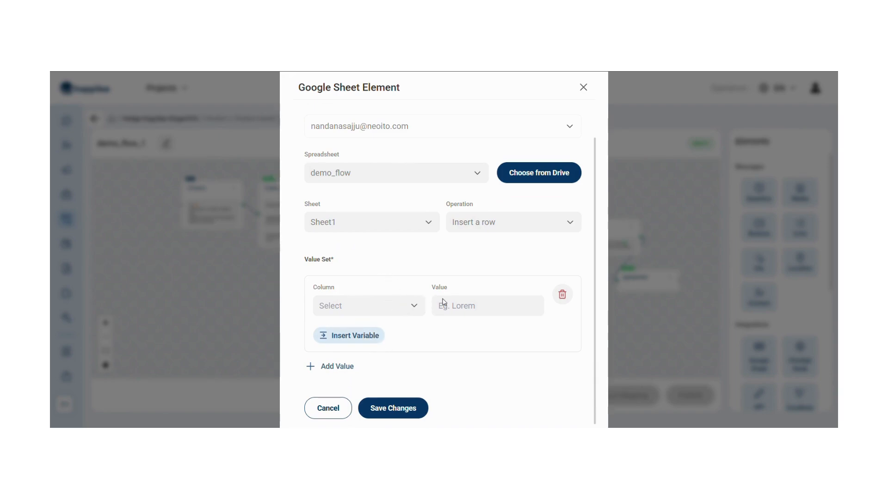
pyautogui.click(402, 306)
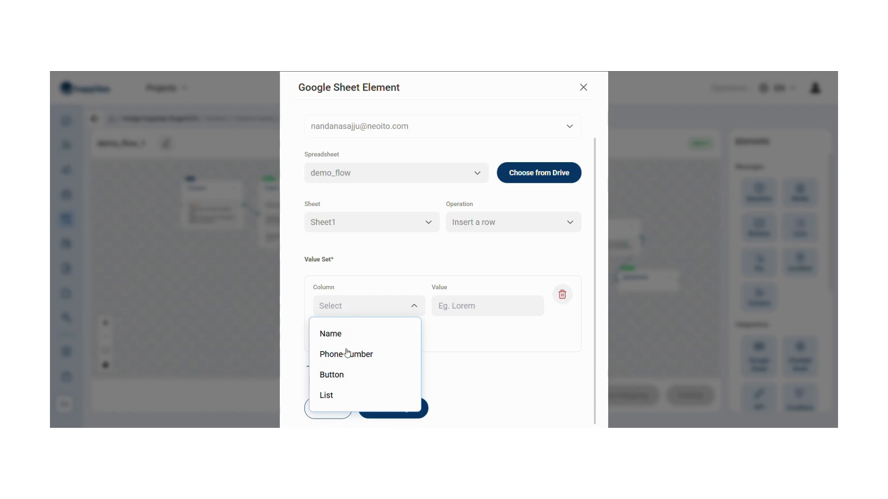
pyautogui.click(352, 334)
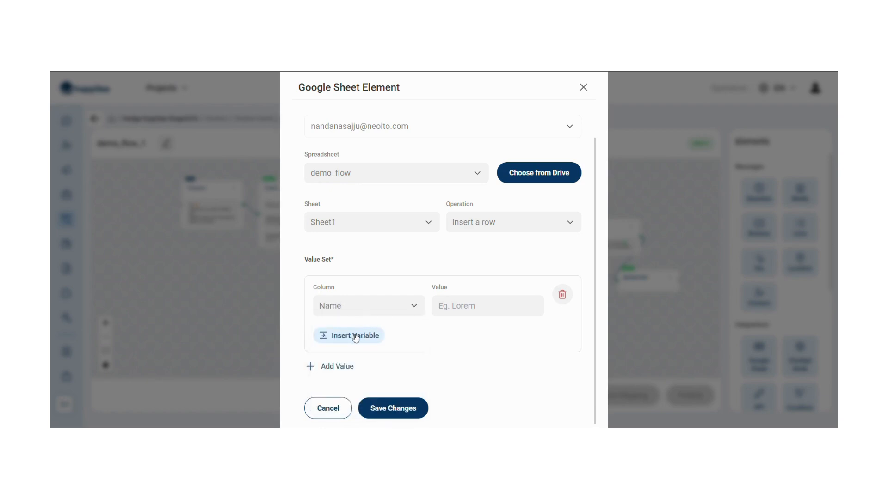
pyautogui.click(354, 336)
pyautogui.click(385, 366)
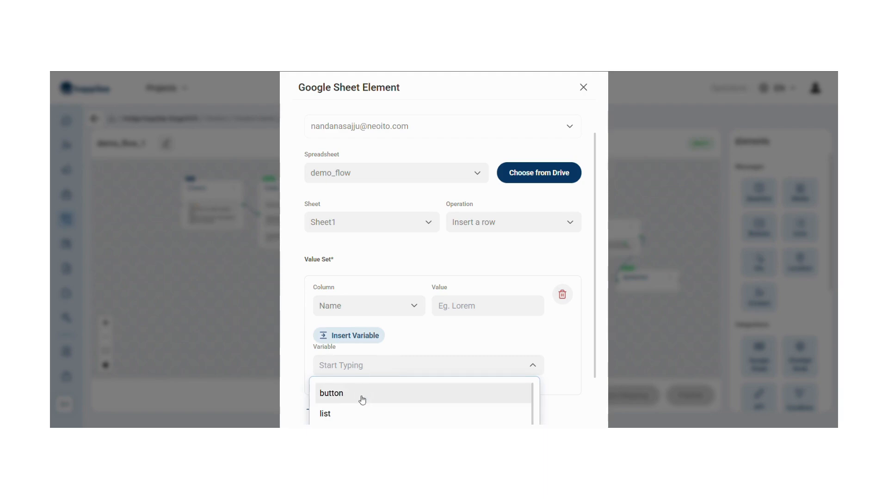
pyautogui.click(352, 410)
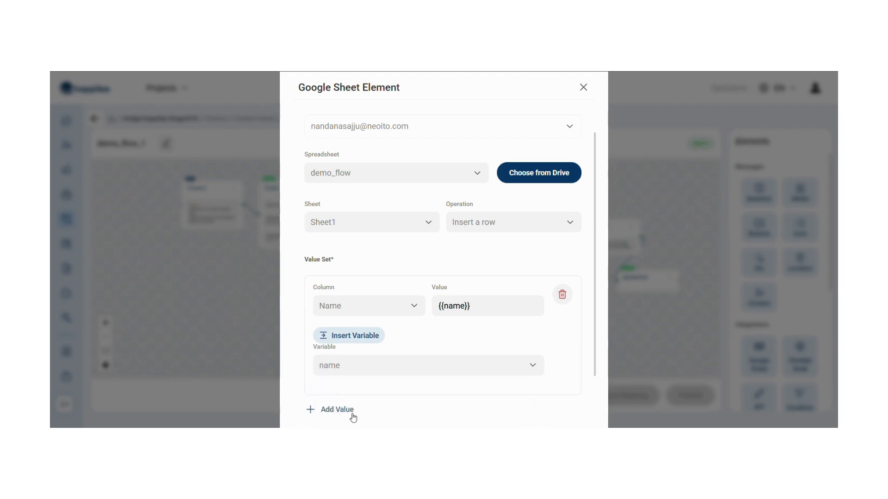
# Add a second value that maps the Phone number column to the phone variable.
pyautogui.scroll(-1, 440, 334)
pyautogui.click(331, 372)
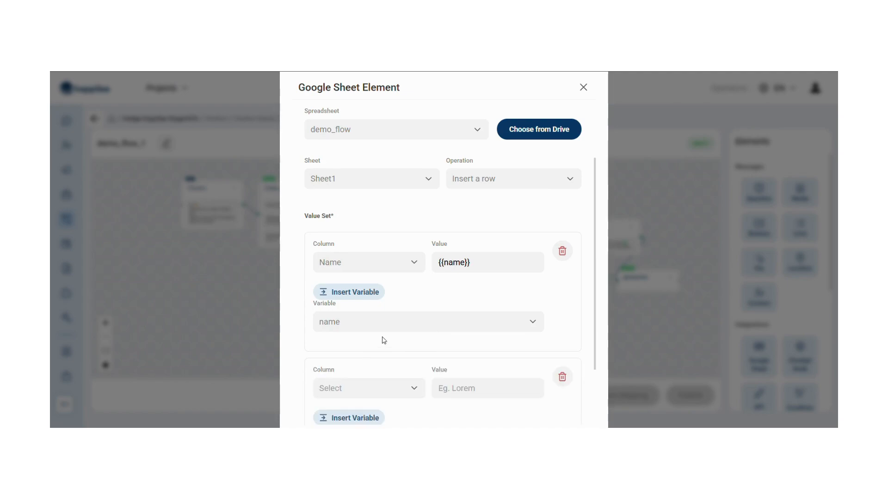
pyautogui.scroll(-2, 383, 338)
pyautogui.click(395, 303)
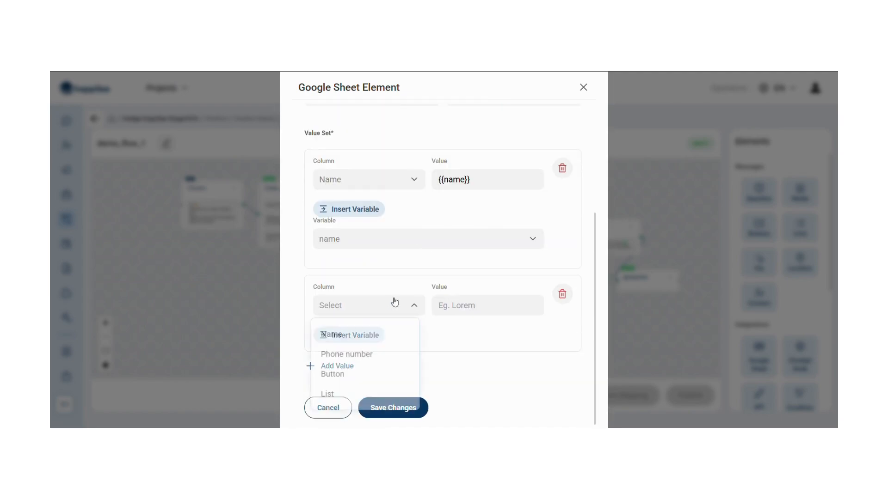
pyautogui.click(368, 354)
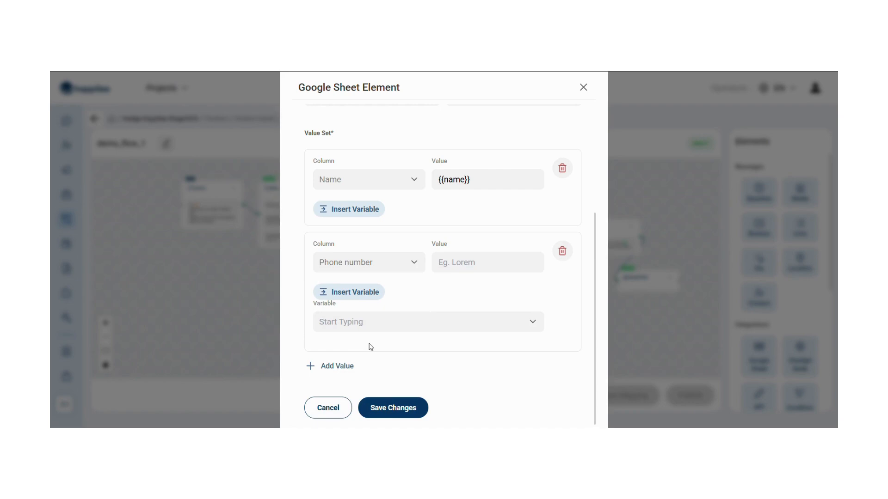
pyautogui.click(392, 325)
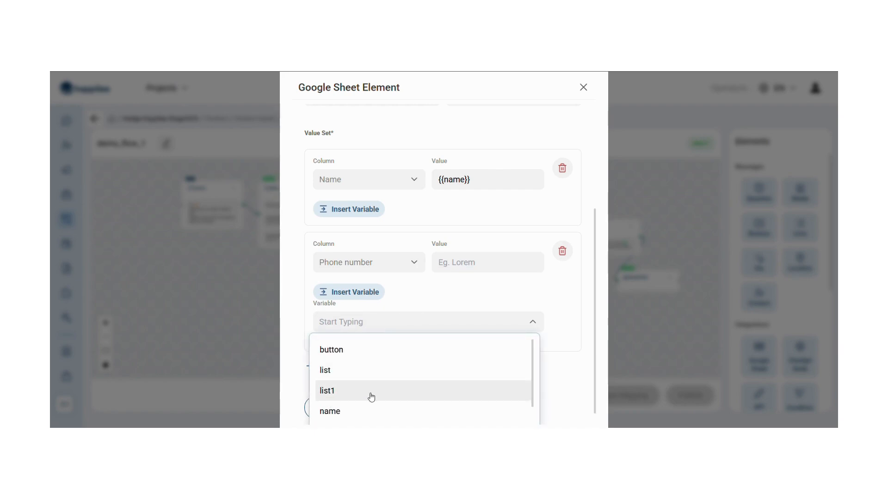
pyautogui.scroll(-1, 367, 402)
pyautogui.click(372, 386)
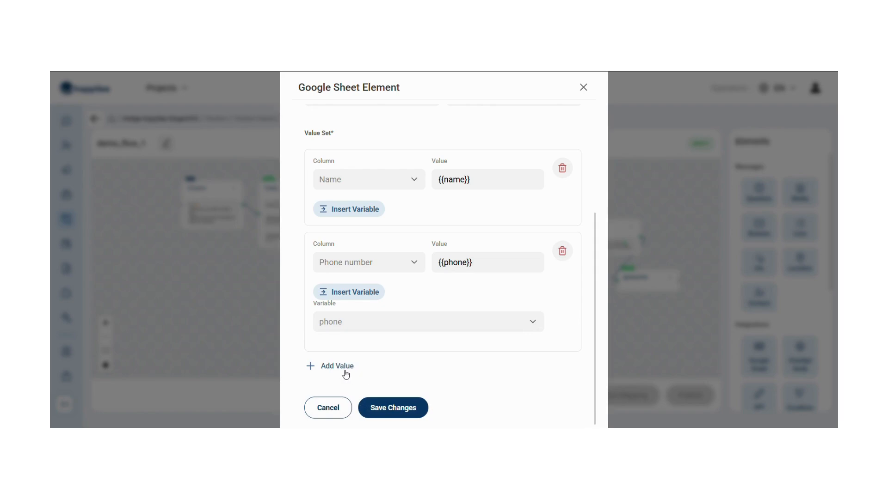
# Add a third value that maps the Button column to the button variable.
pyautogui.click(344, 371)
pyautogui.scroll(-2, 398, 324)
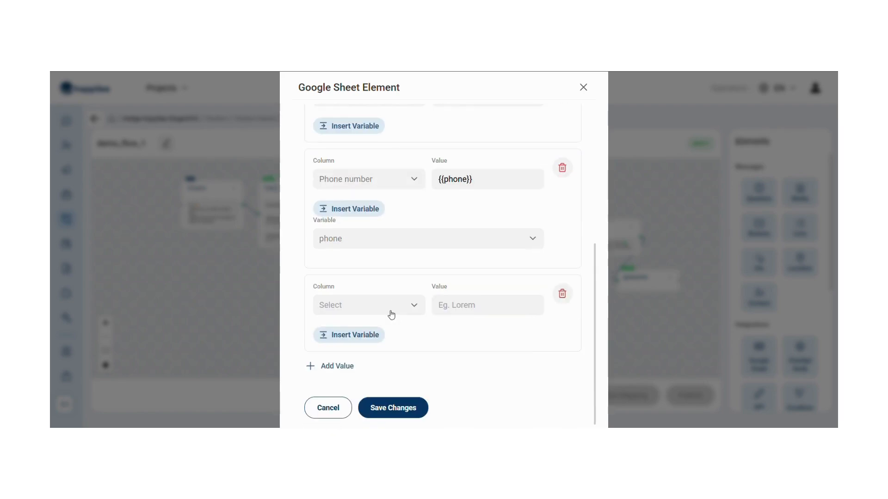
pyautogui.click(385, 319)
pyautogui.click(350, 374)
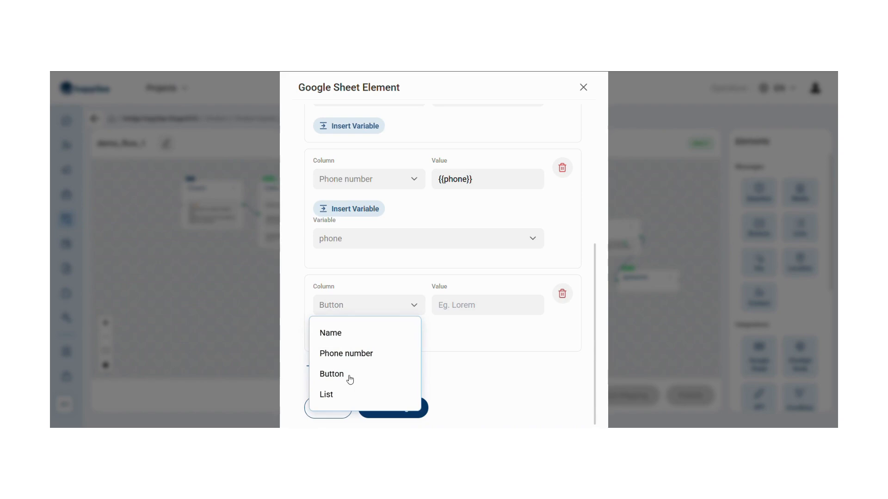
pyautogui.click(370, 335)
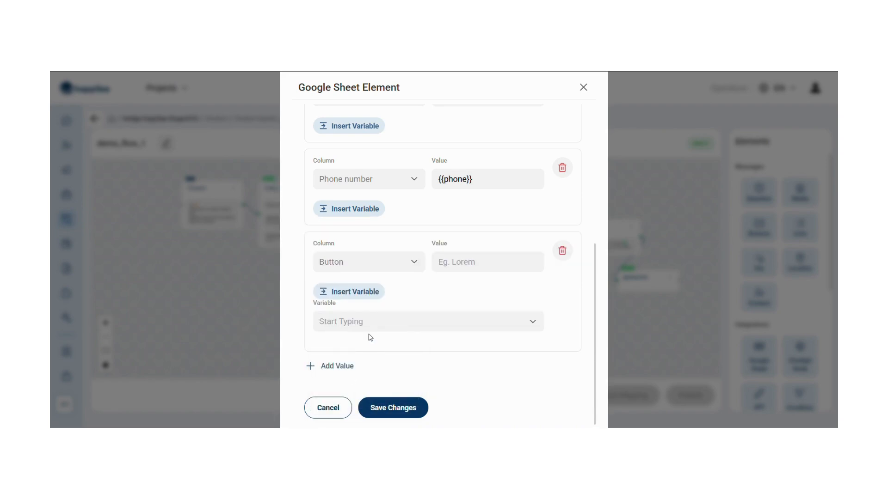
pyautogui.click(373, 321)
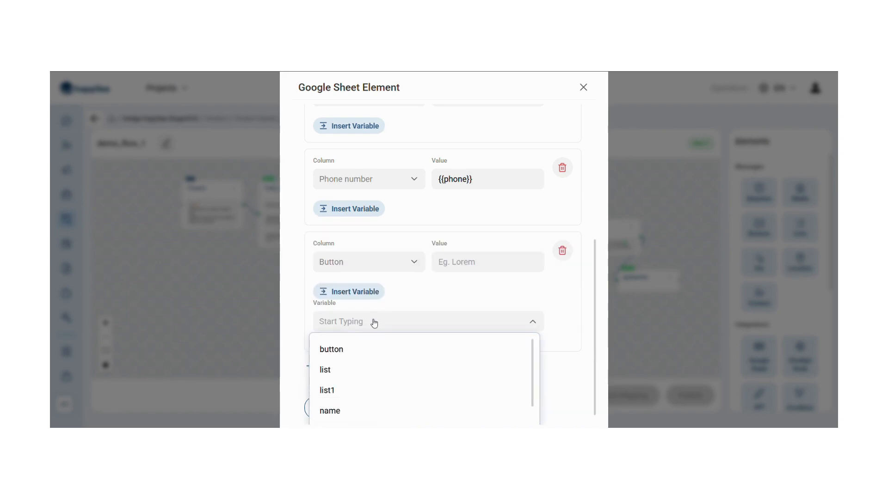
pyautogui.click(352, 357)
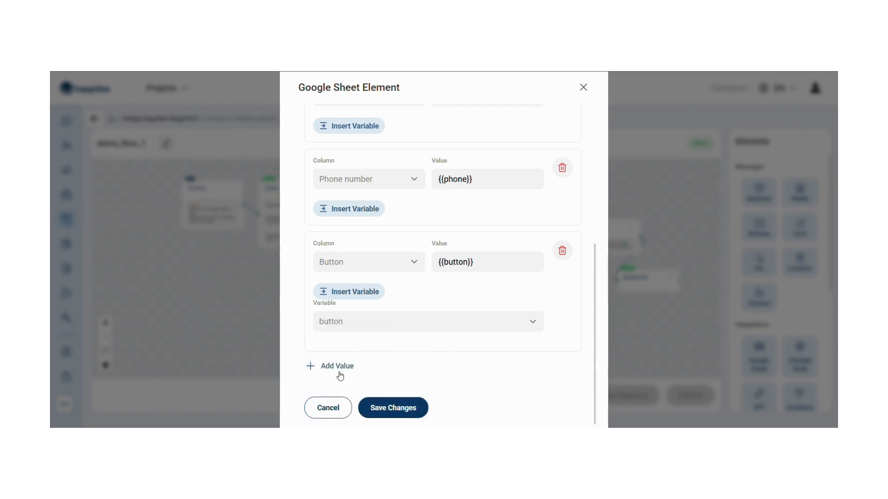
# Add a fourth value that maps the List column to the list variable.
pyautogui.click(343, 369)
pyautogui.scroll(-2, 375, 331)
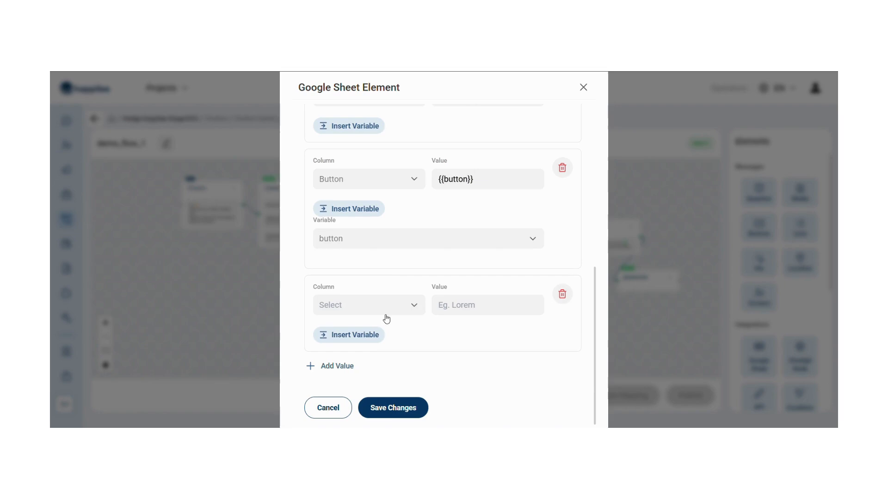
pyautogui.click(391, 312)
pyautogui.click(359, 396)
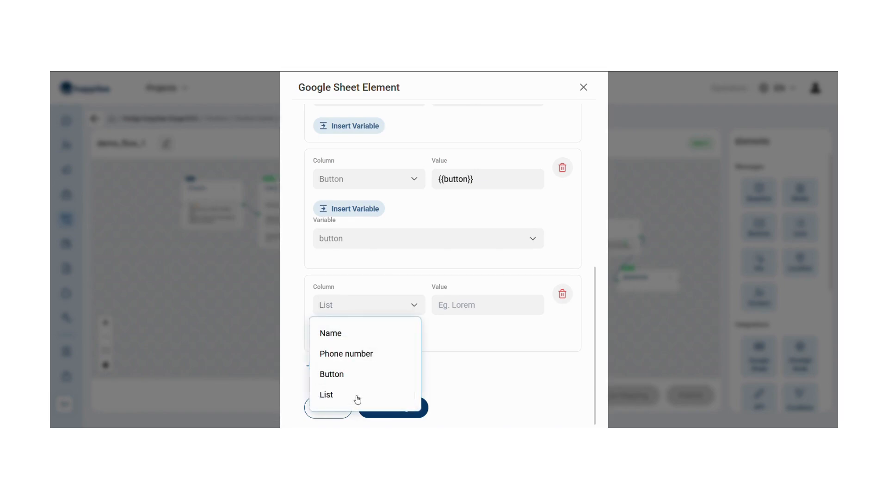
pyautogui.click(364, 338)
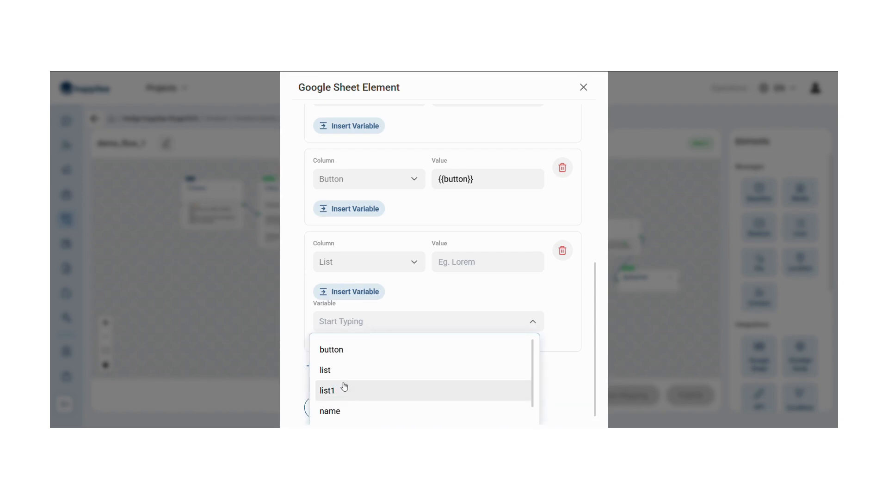
pyautogui.click(345, 371)
# Check the column mappings, save the Google Sheet element's changes, and publish the flow.
pyautogui.scroll(3, 484, 223)
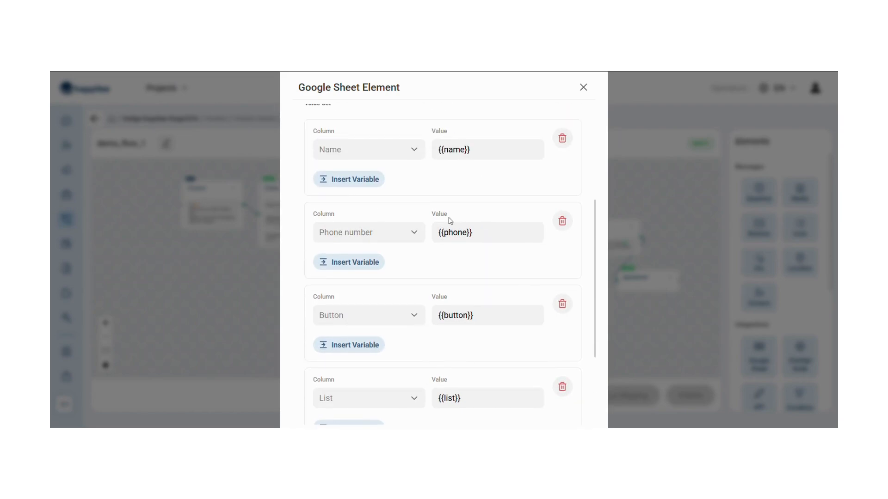
pyautogui.scroll(-3, 451, 221)
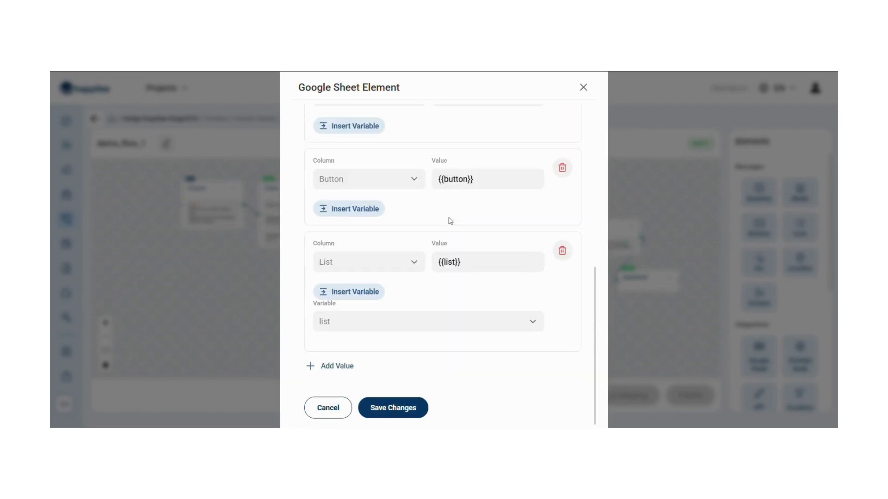
pyautogui.click(409, 408)
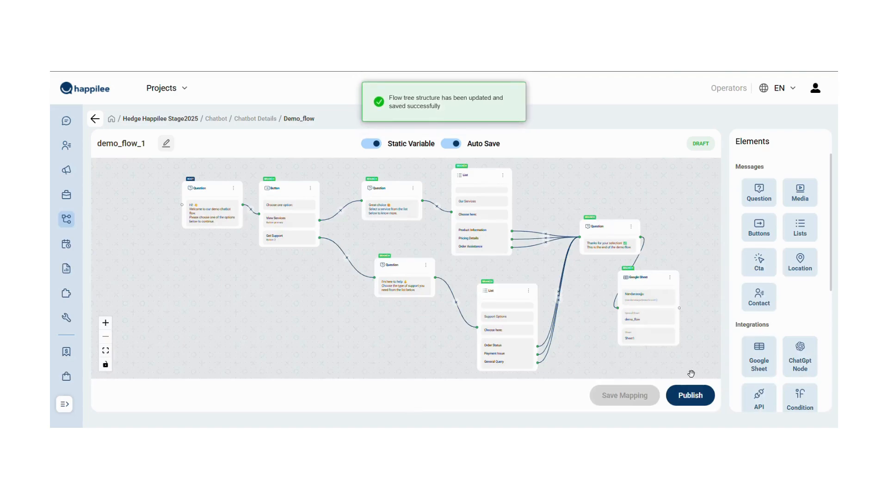
pyautogui.click(698, 396)
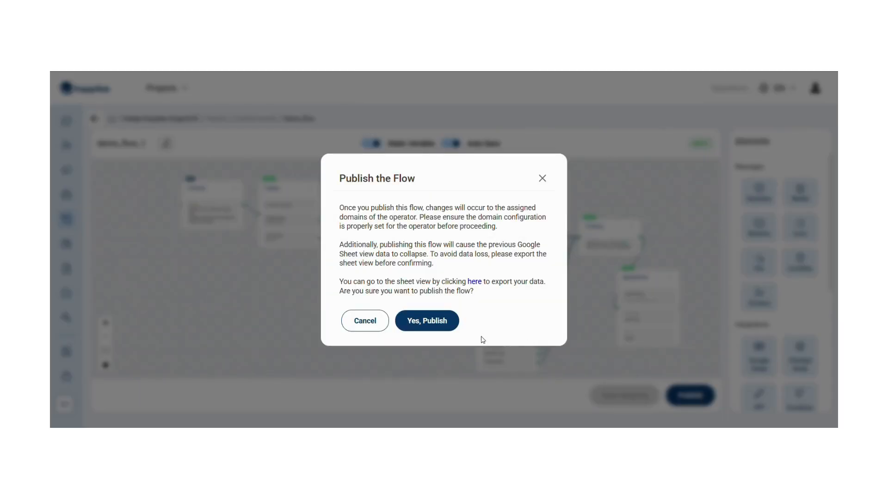
pyautogui.click(434, 321)
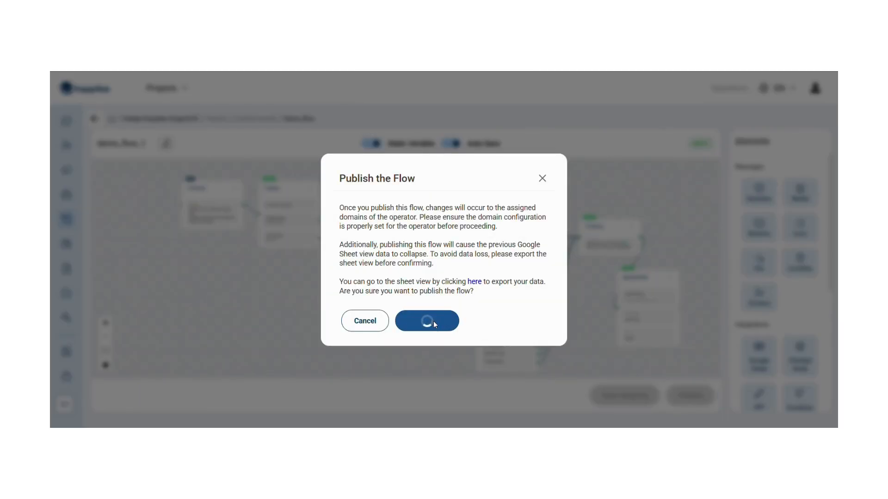